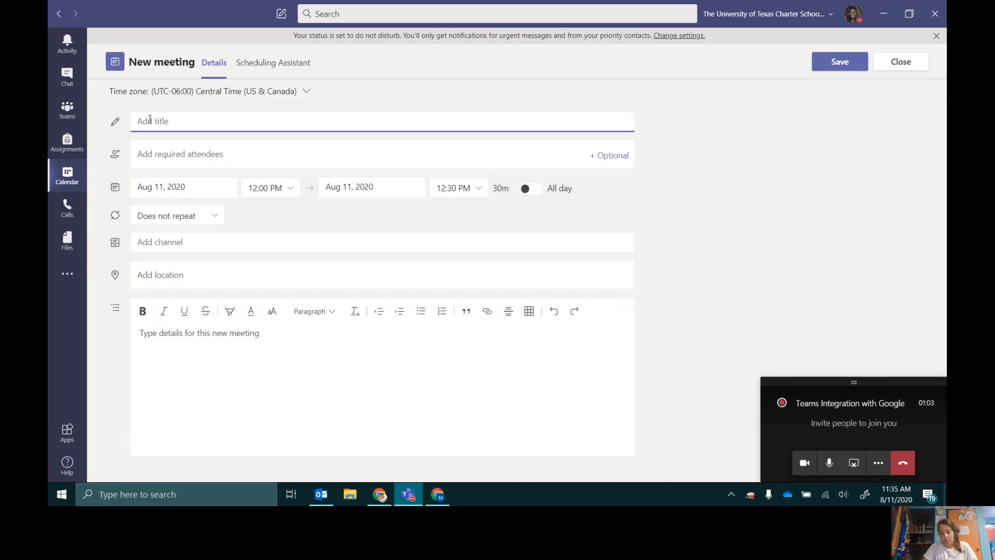
Step: Title the new meeting "Demo Meeting for Teams Integration with Google"
text(Demo )
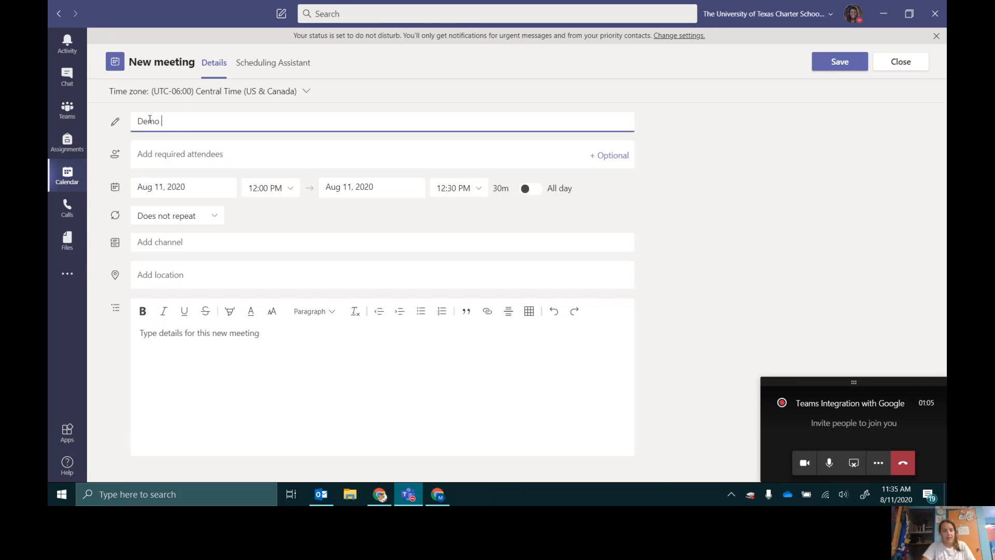
text(Meeting for Teams Integratio)
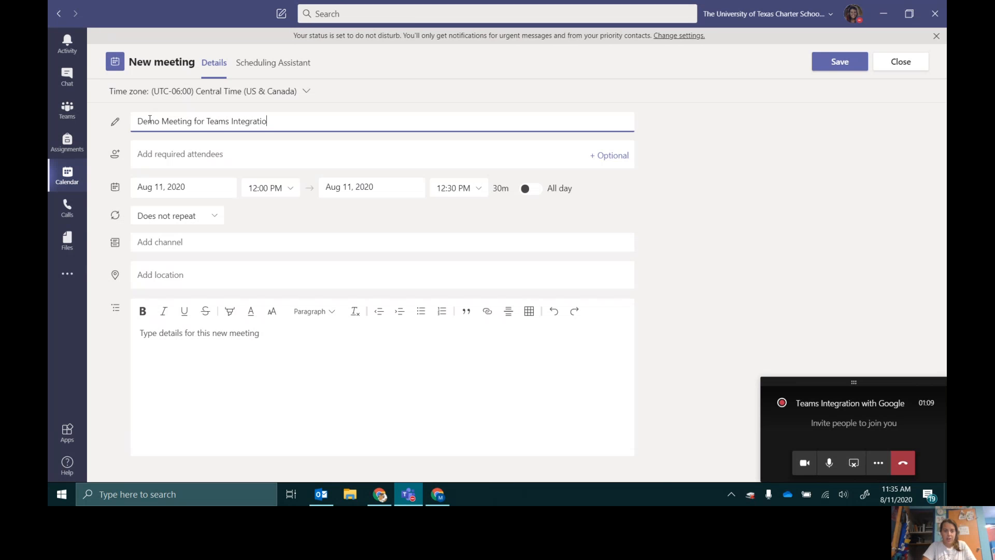
text(n with Google)
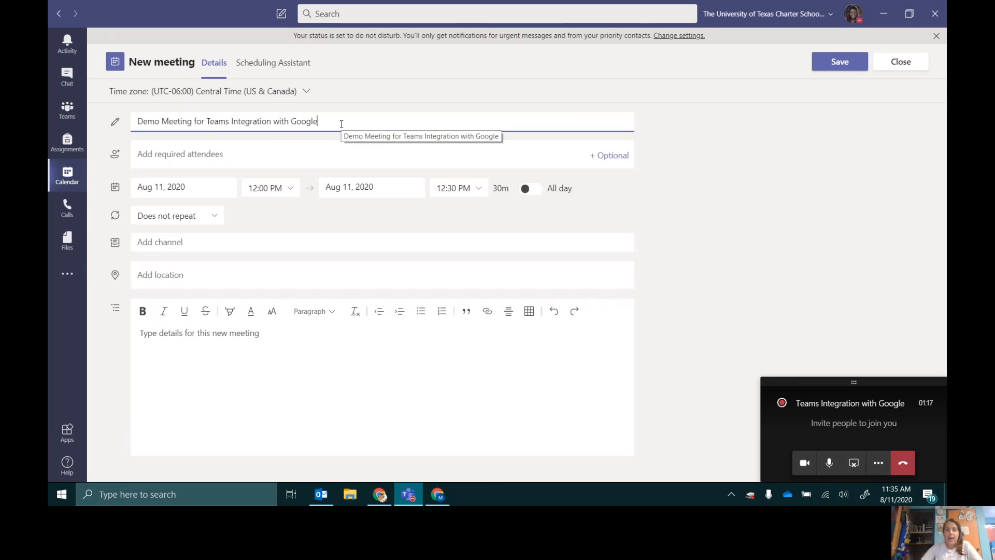
Step: Add the General channel of the UTCSS Demo Class team to the meeting
click(172, 240)
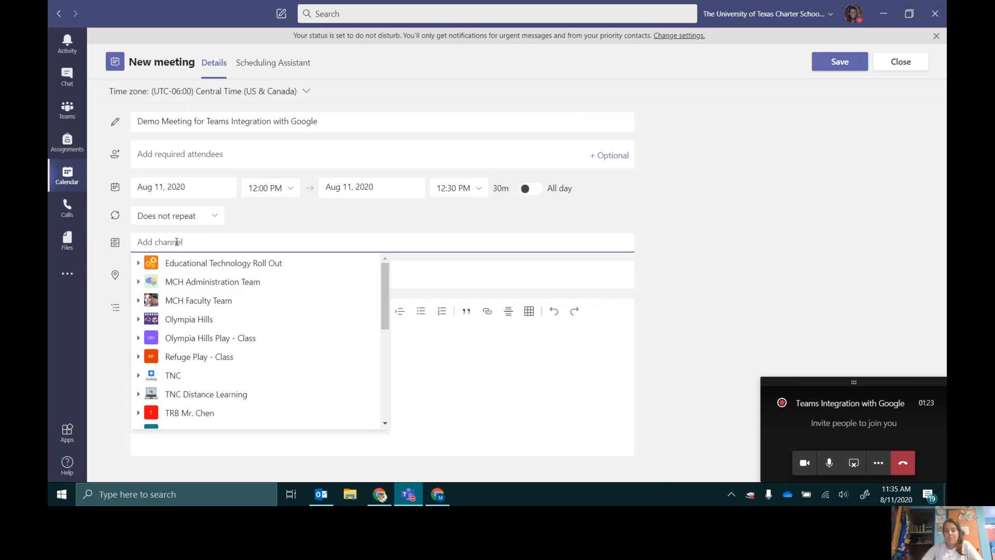
scroll(200, 303, down, 1)
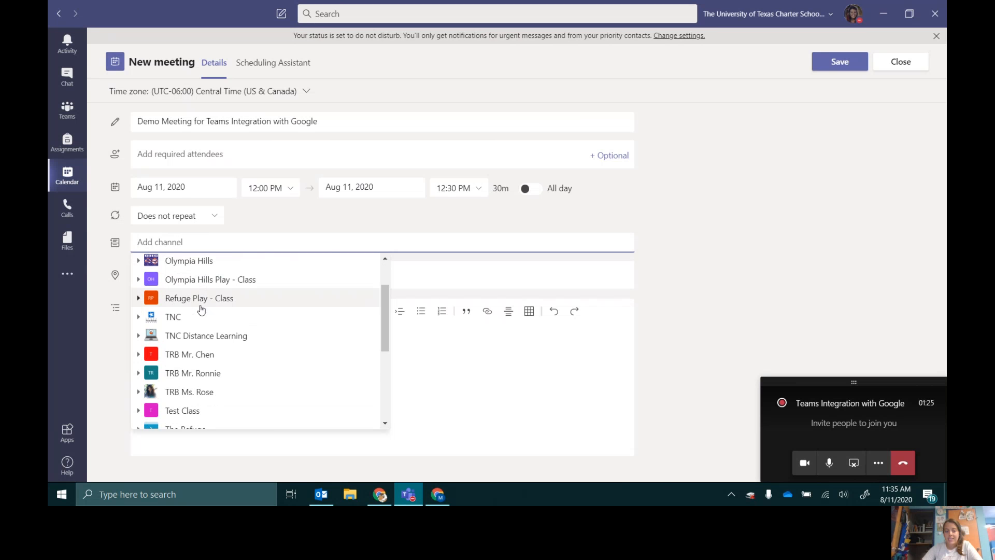
scroll(201, 310, down, 1)
click(217, 409)
click(211, 421)
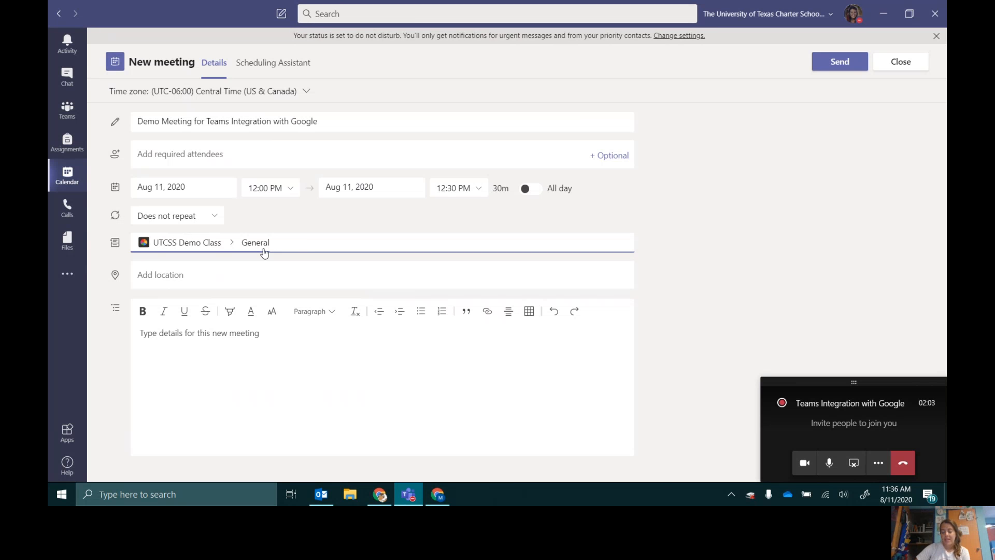
Step: Try a weekday recurrence, including a custom weekly pattern for Monday through Thursday ending Aug 21, 2020
click(223, 218)
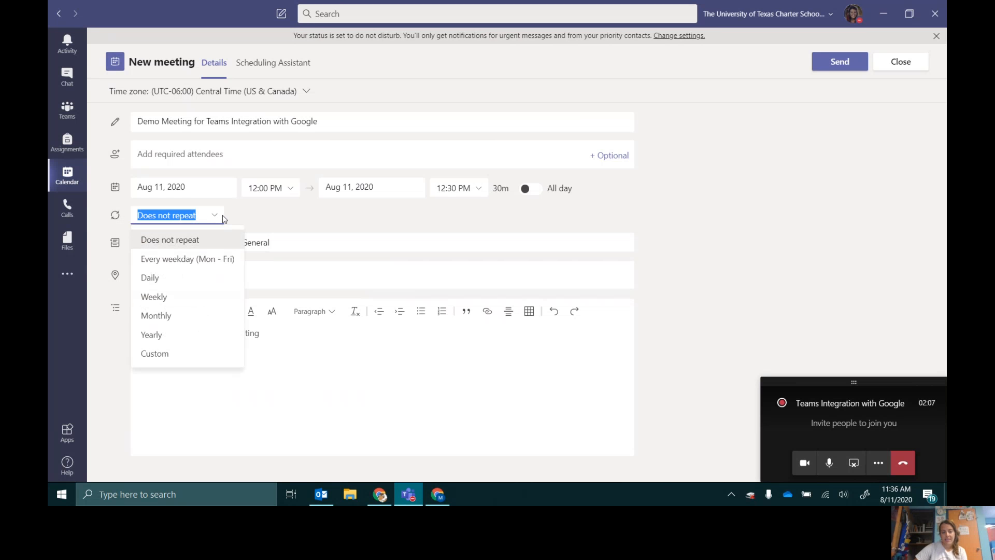
click(174, 259)
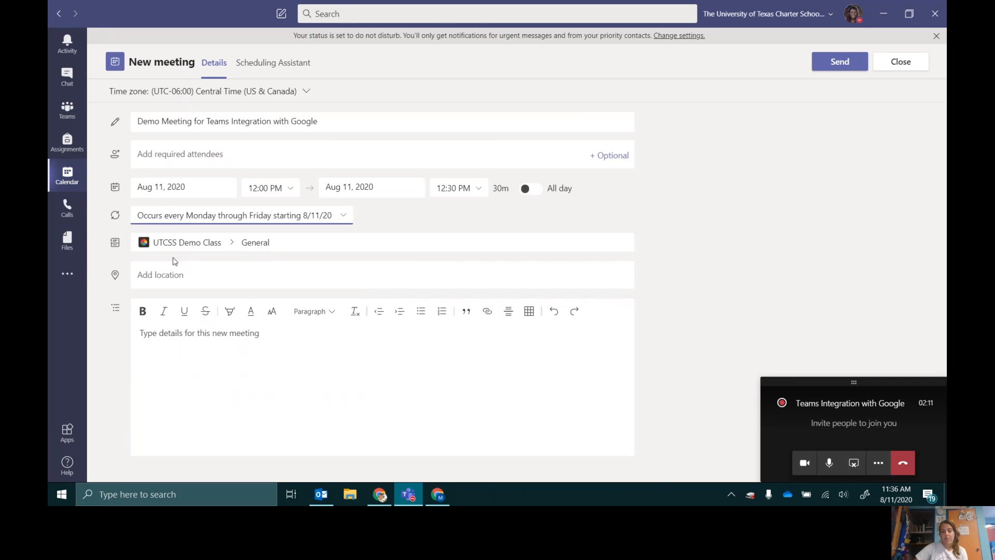
click(199, 215)
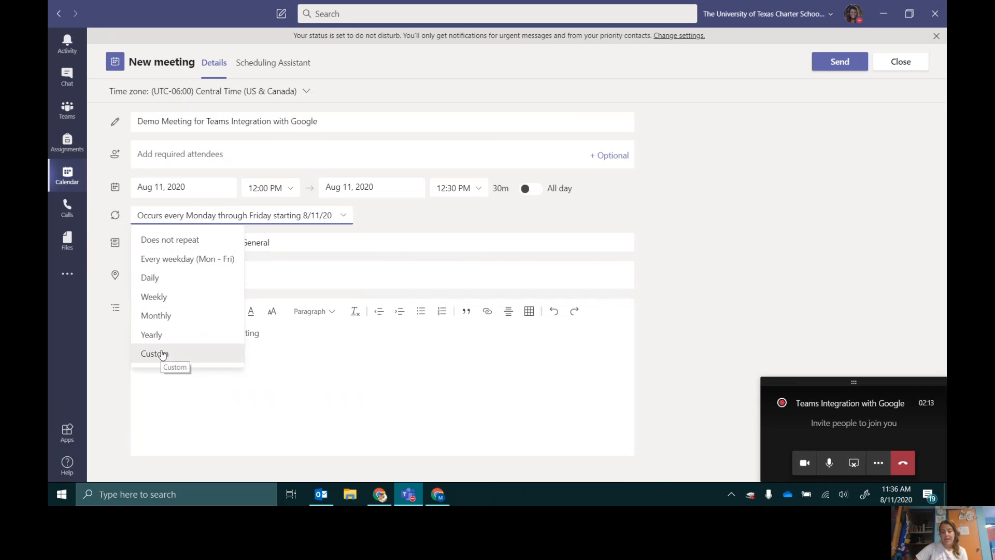
click(162, 355)
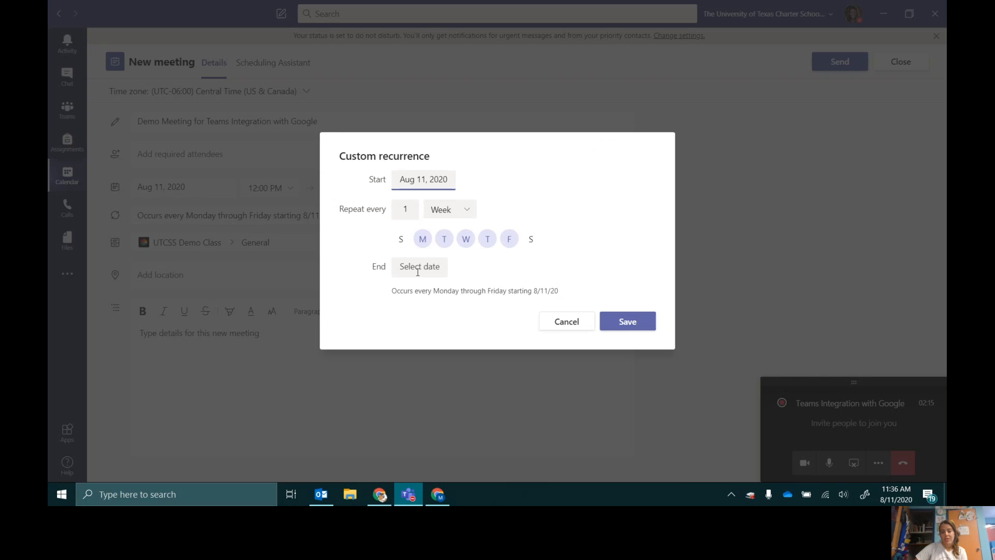
click(444, 240)
click(488, 239)
click(444, 239)
click(488, 239)
click(509, 239)
click(429, 261)
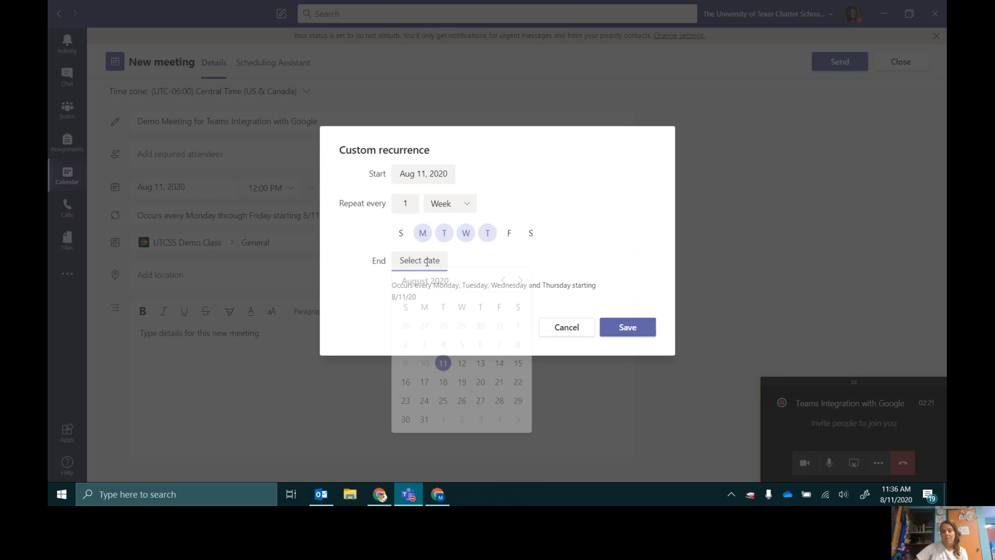
click(499, 385)
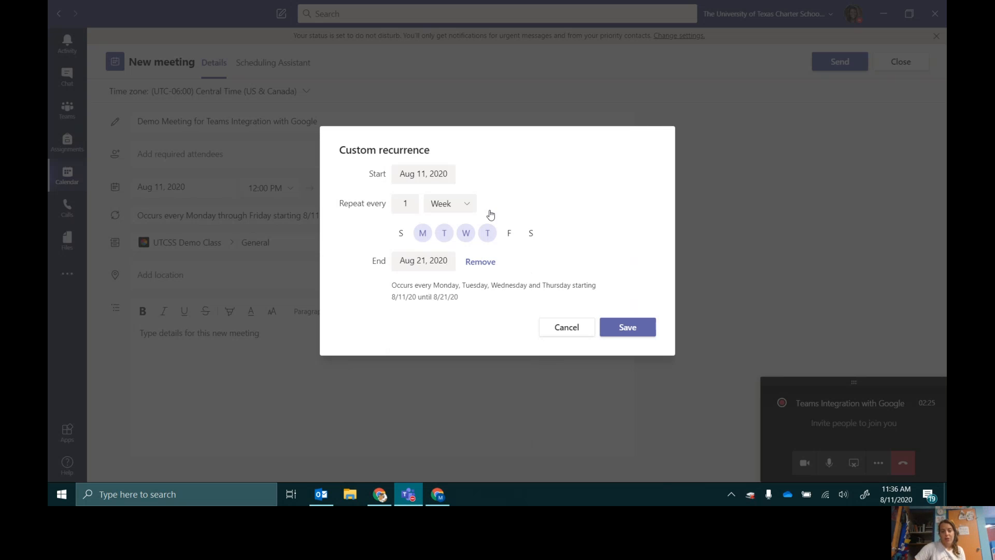
click(574, 327)
Step: Set the meeting's recurrence to Does not repeat and send the invitation
click(273, 214)
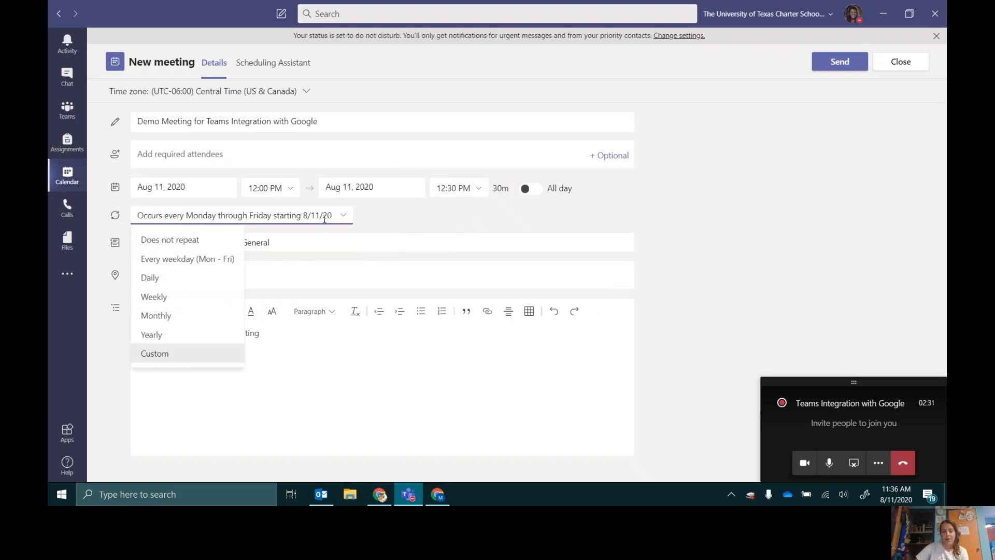
click(139, 237)
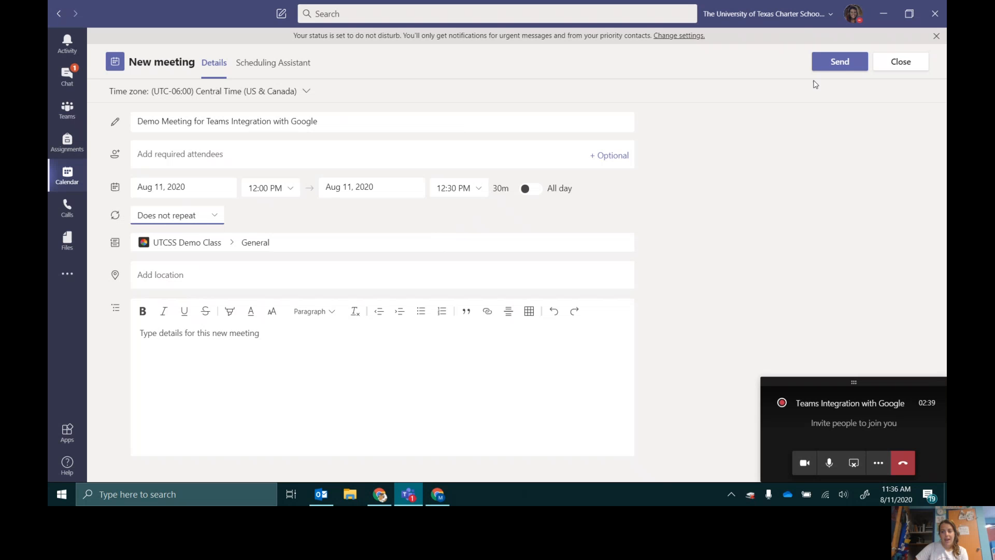
click(838, 62)
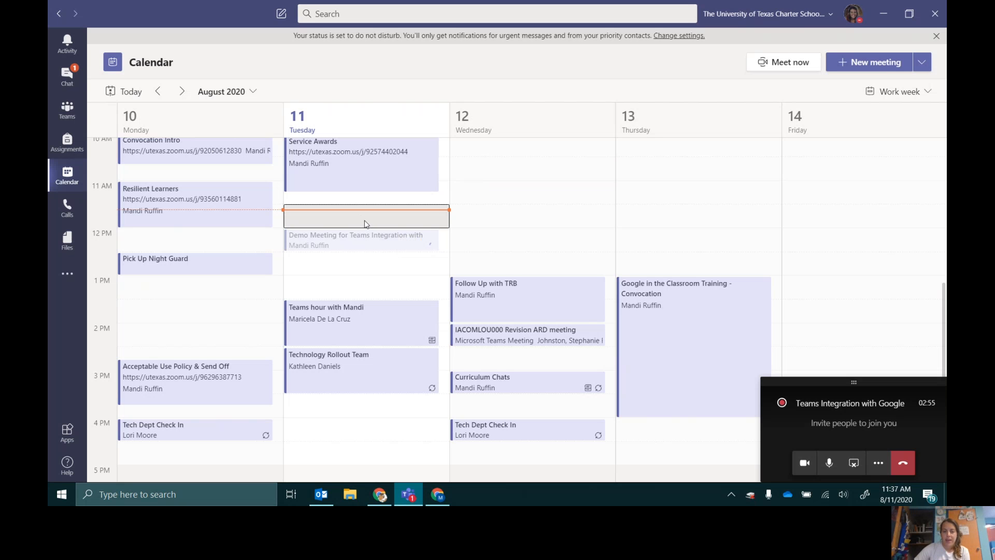
Step: Open the demo meeting at 12 PM on August 11 from the calendar and copy its Join Microsoft Teams Meeting link
click(86, 172)
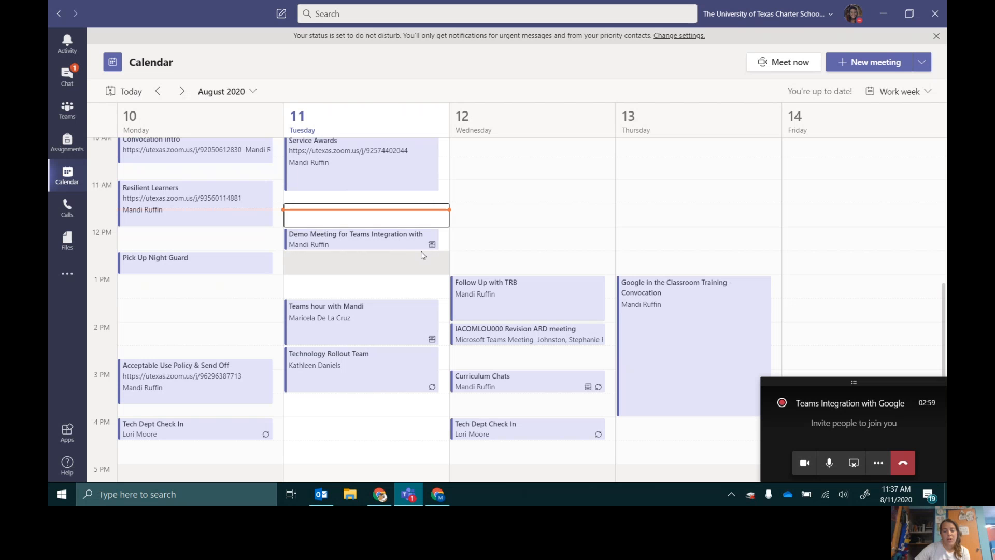
click(364, 248)
double_click(364, 248)
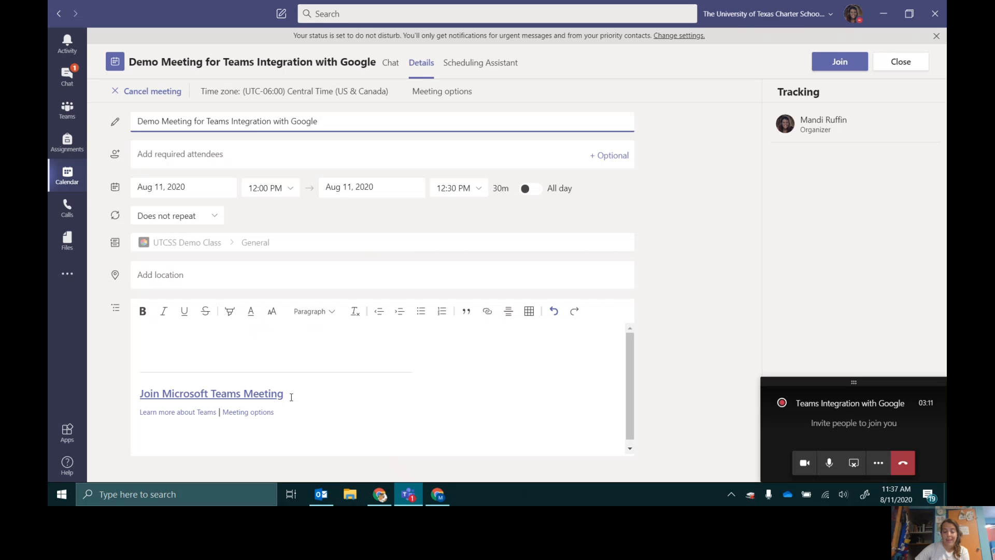
right_click(245, 394)
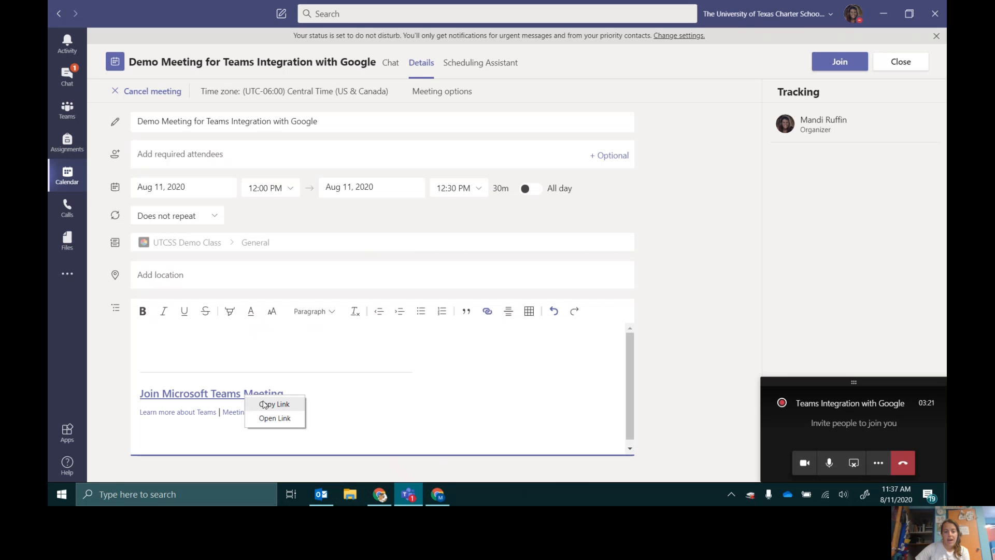
click(265, 404)
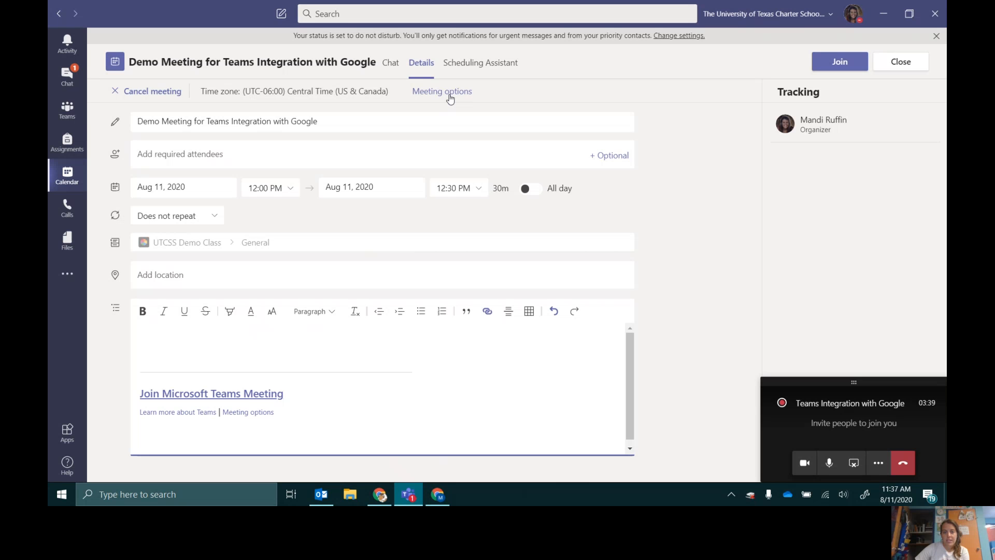
Step: In the meeting options, set both who can bypass the lobby and who can present to Only me, and save
click(379, 492)
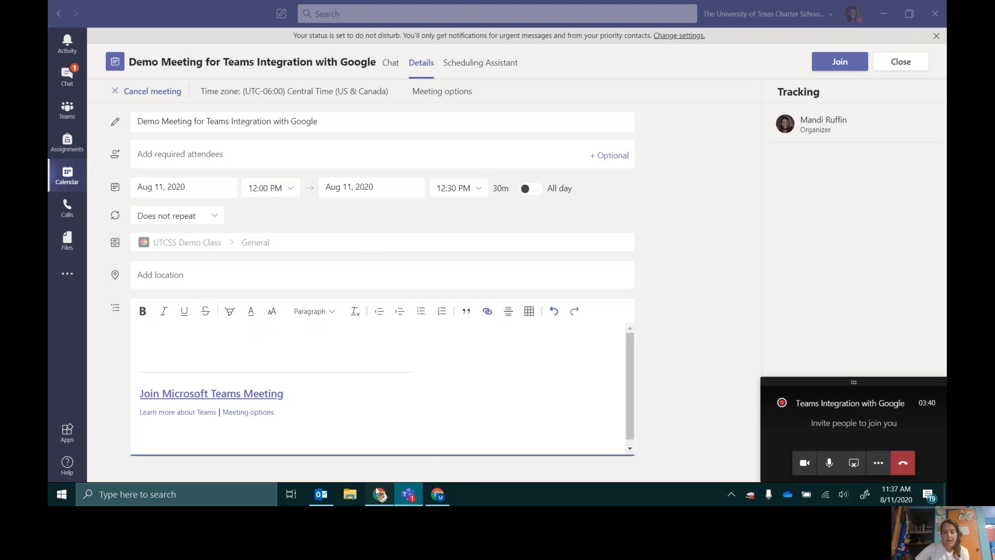
click(452, 94)
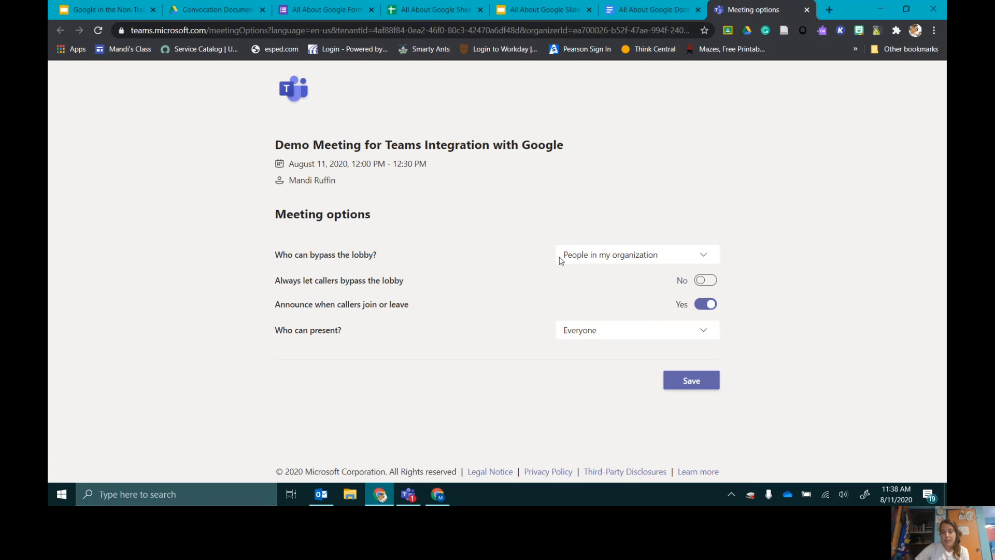
click(656, 260)
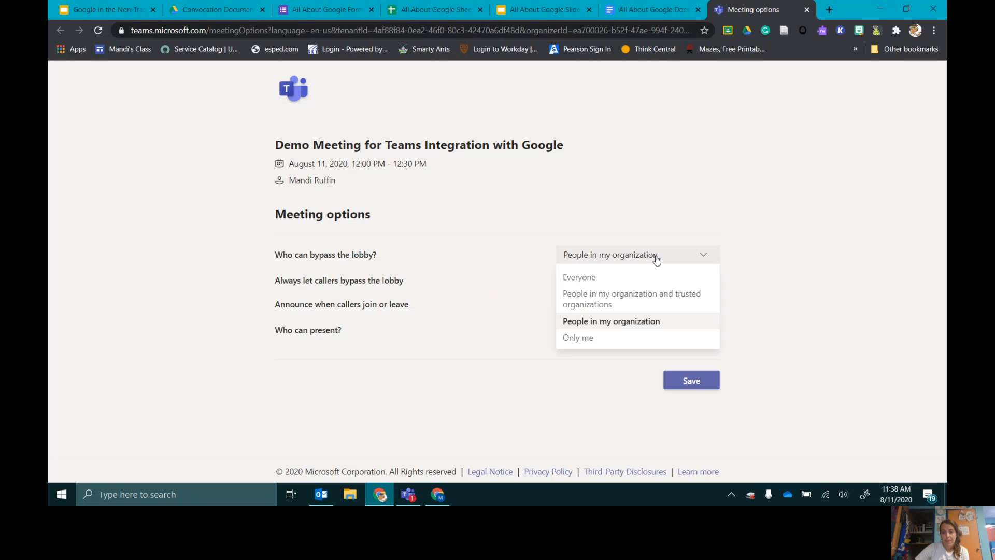
click(654, 342)
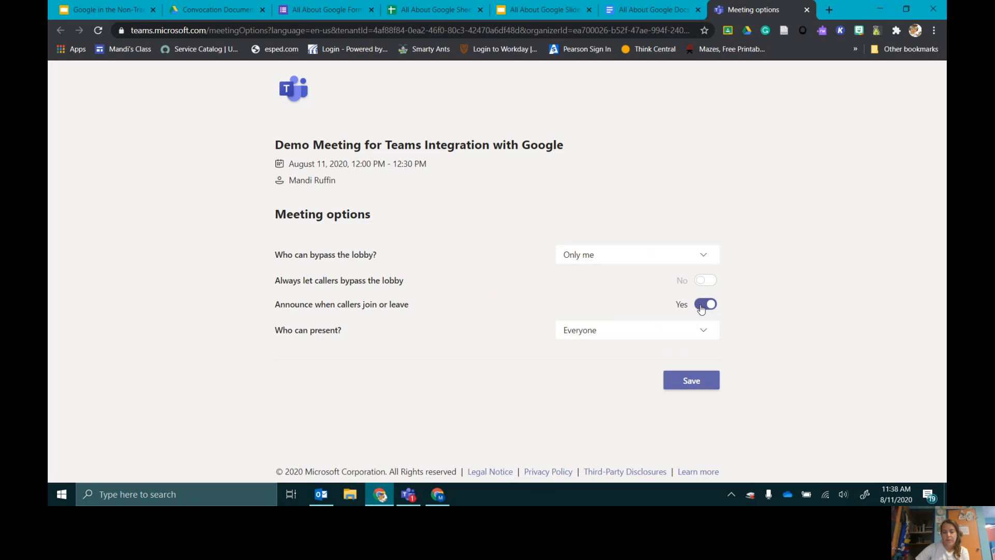
click(613, 336)
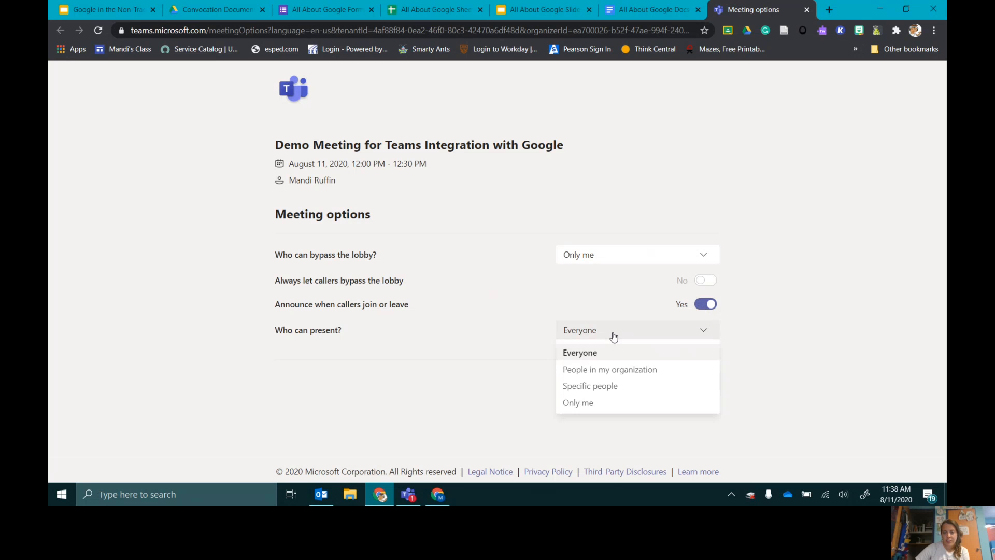
click(591, 404)
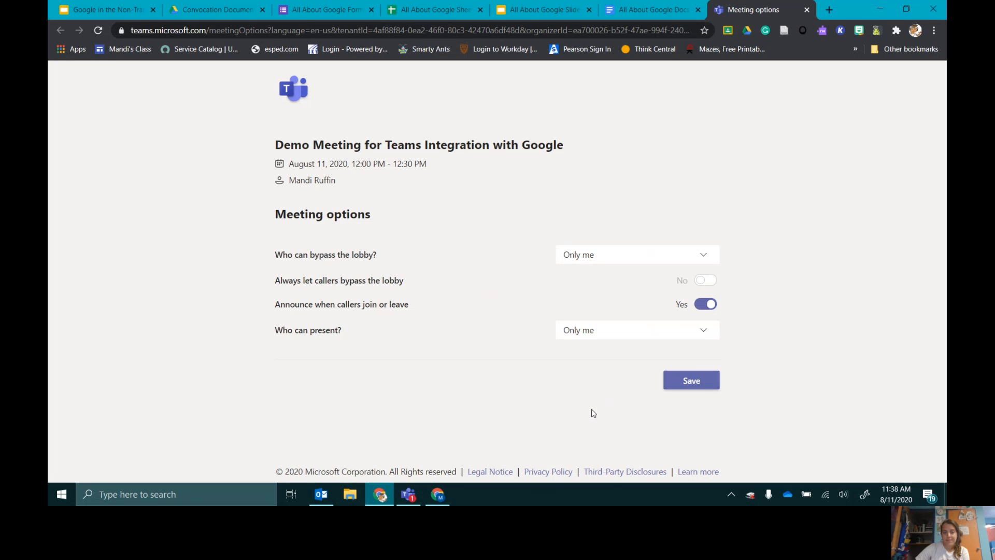
click(668, 382)
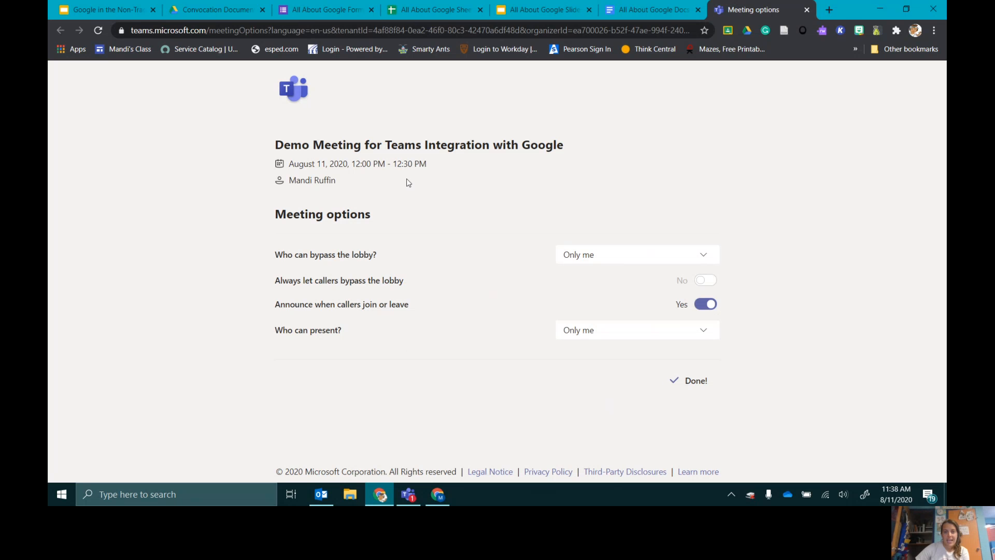
Step: Go to Google Classroom in the browser and open the Classwork page of Test Class
click(437, 29)
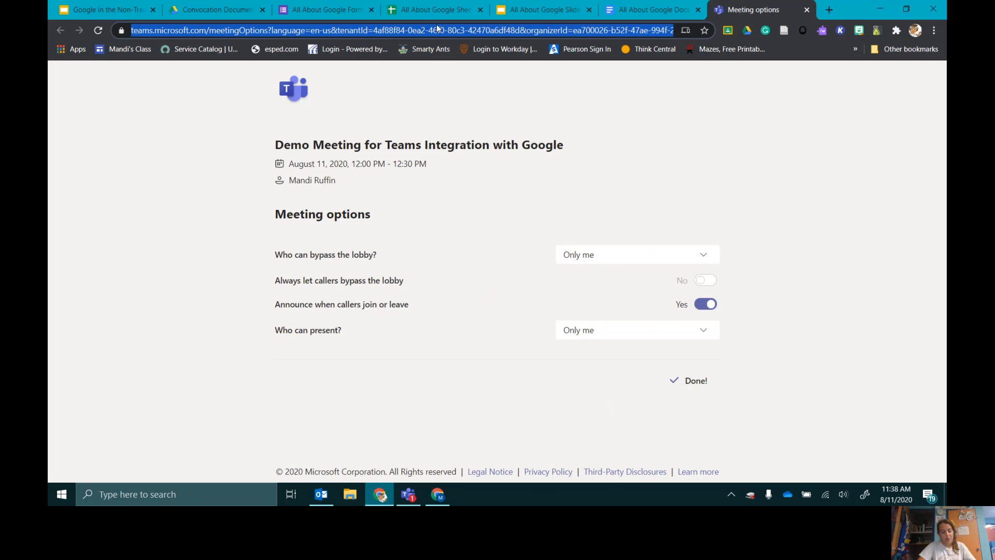
text(classroom)
key(Return)
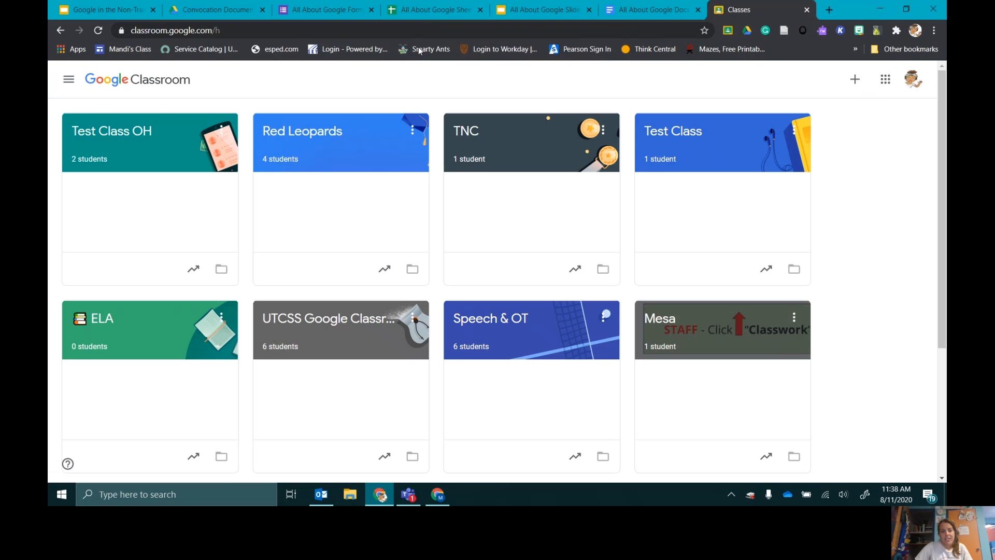
click(681, 132)
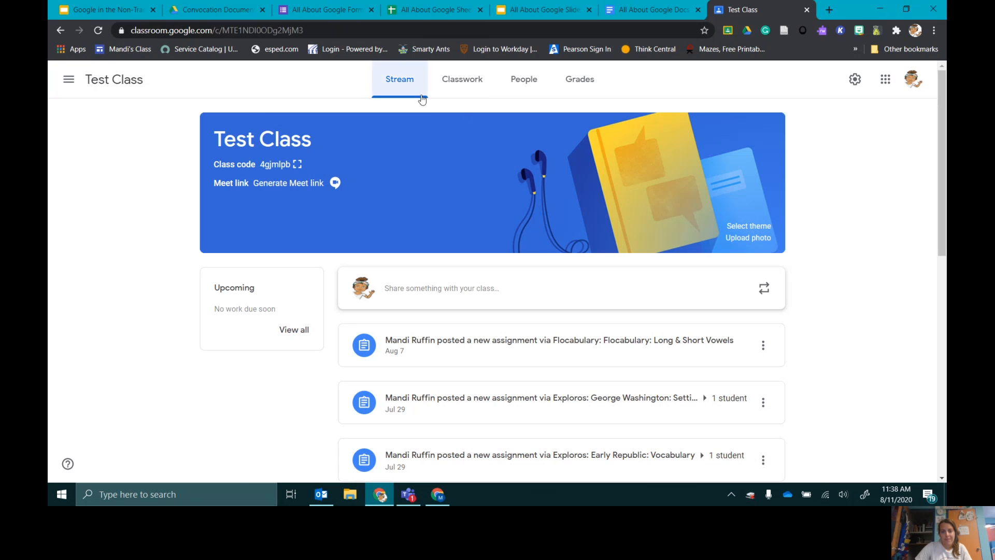
click(451, 82)
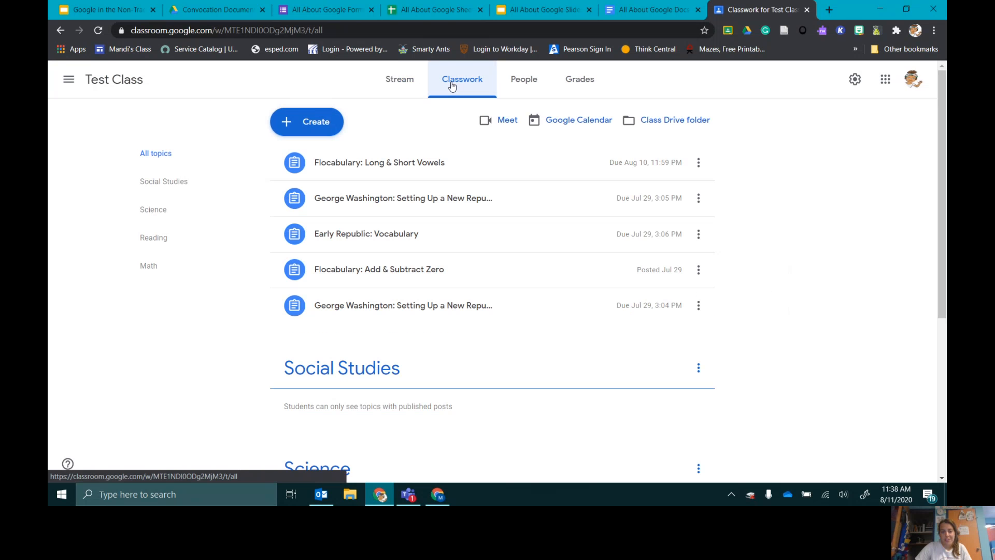
Step: Create a class material titled "Video Meeting 8/11" with the description "Bring a paper and pencil with you for class."
click(324, 126)
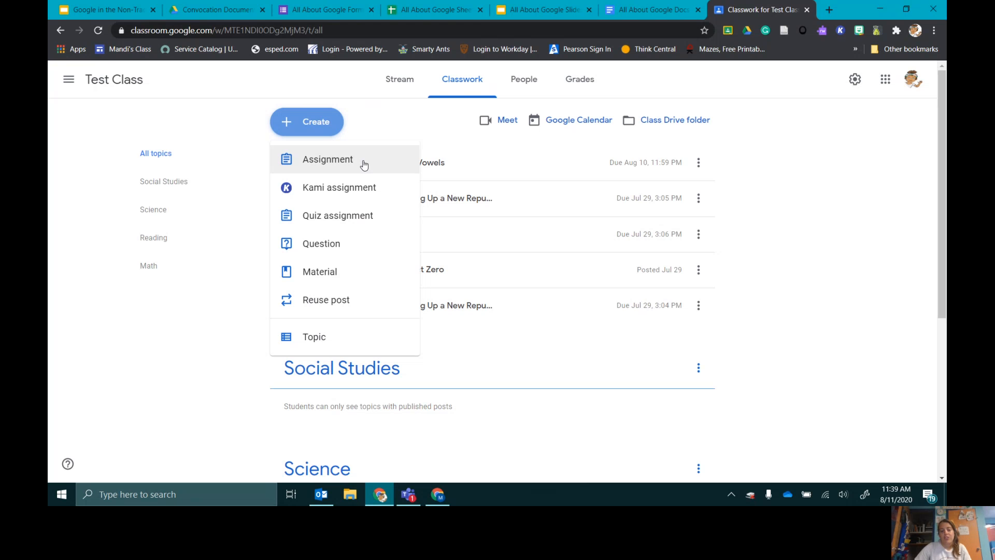
click(356, 279)
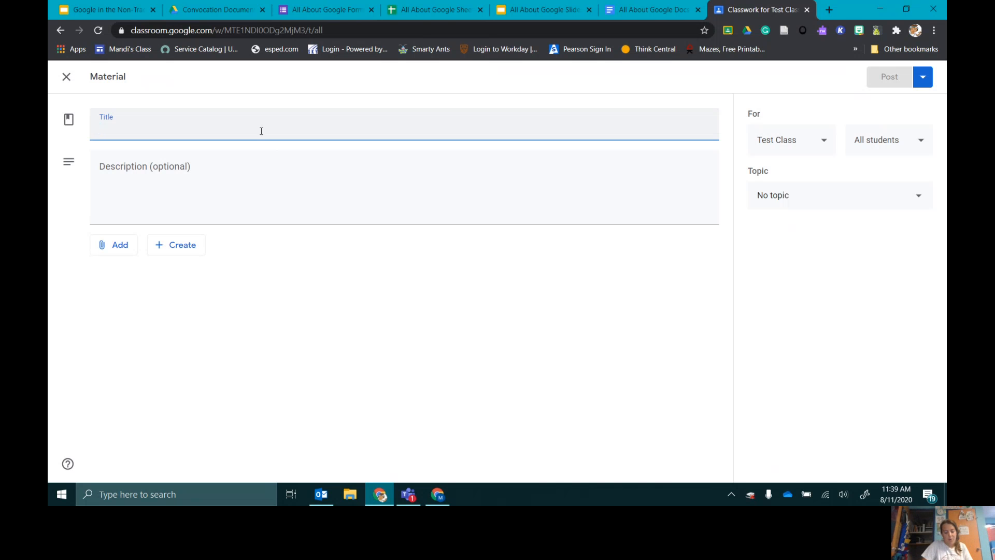
text(Video Meeting )
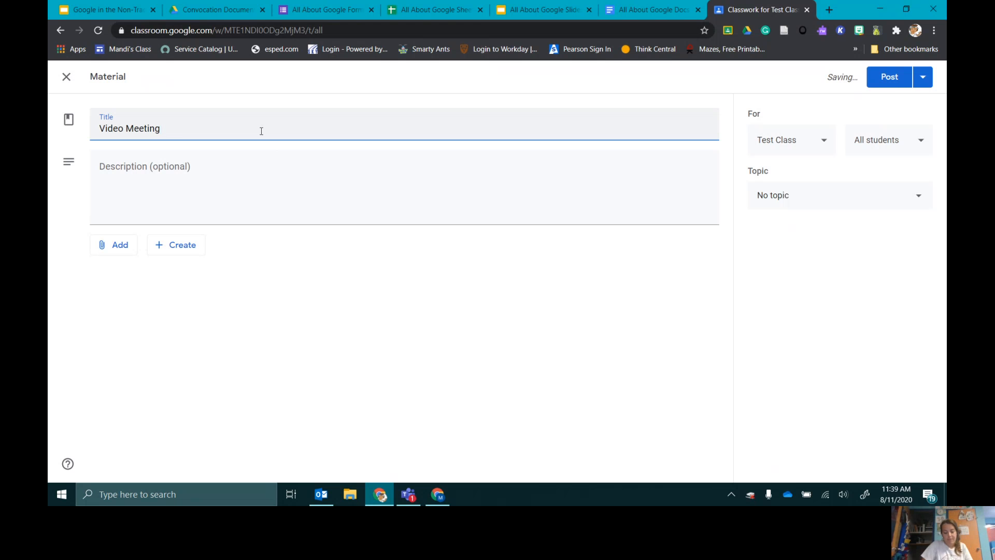
text(8/11)
key(Tab)
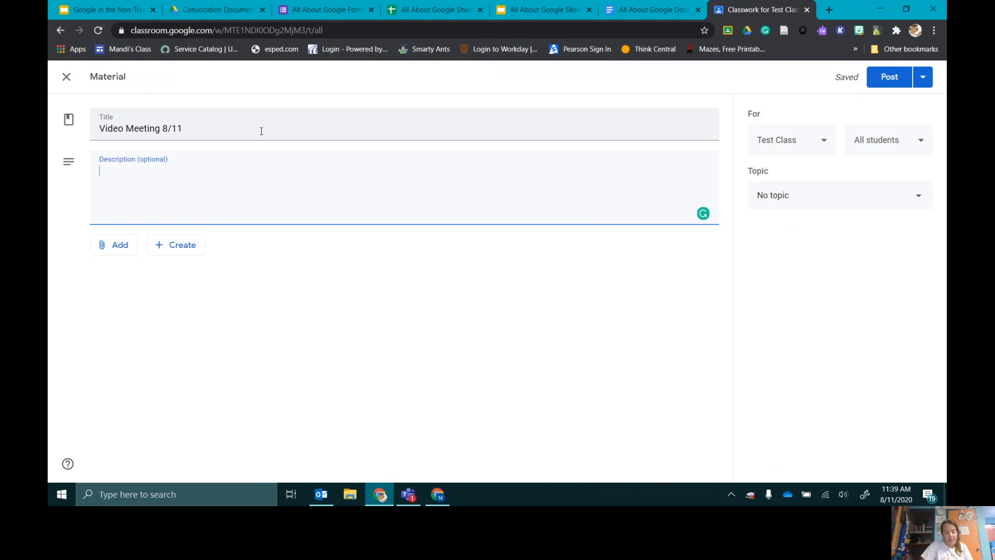
text(Bring a )
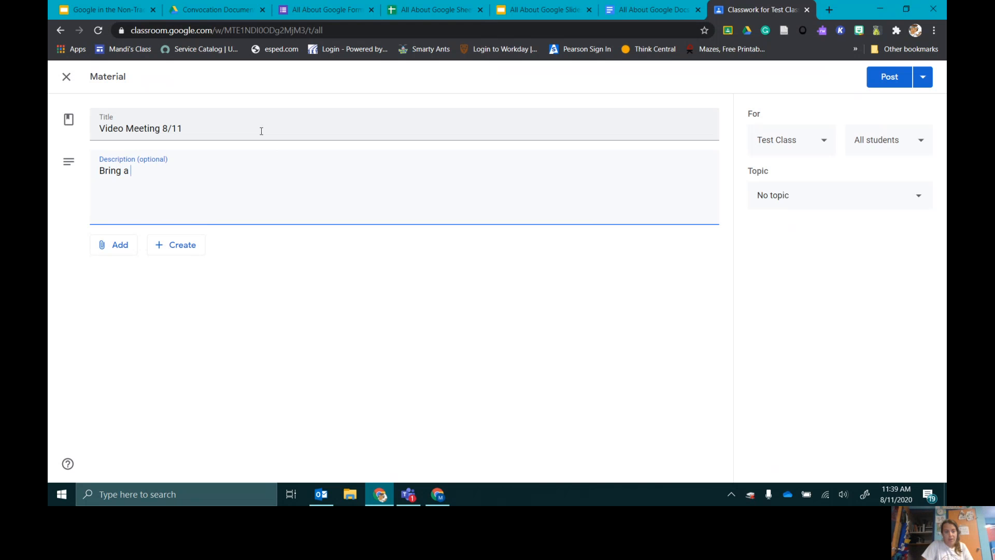
text(paper and pencil with you for class.)
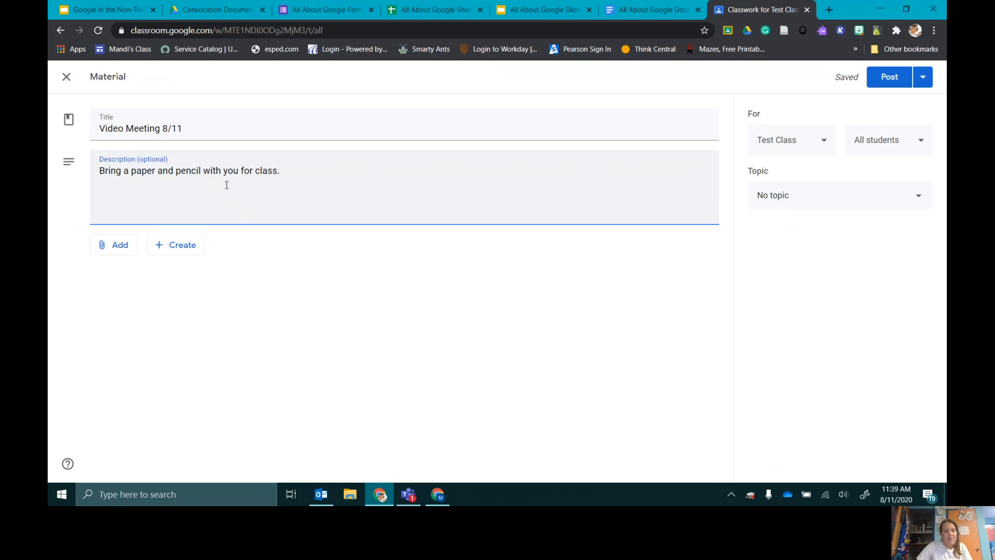
Step: Attach the copied Teams meeting link to the material and post it to all students in Test Class
click(119, 252)
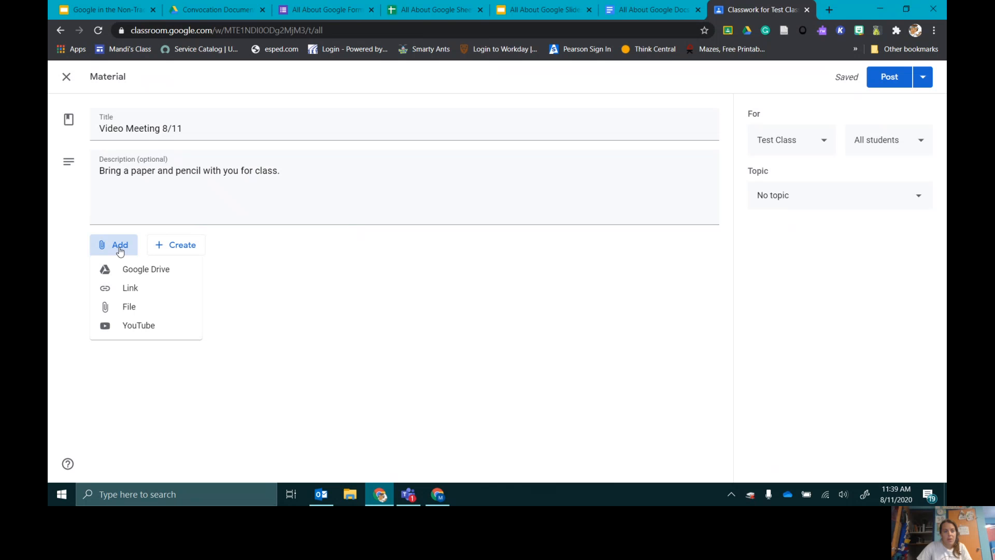
click(151, 290)
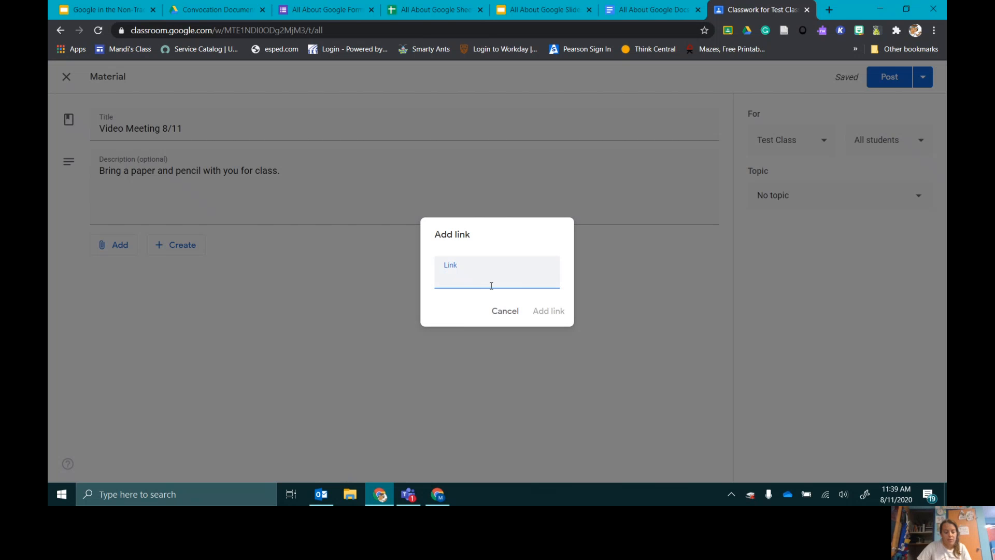
key(ctrl+v)
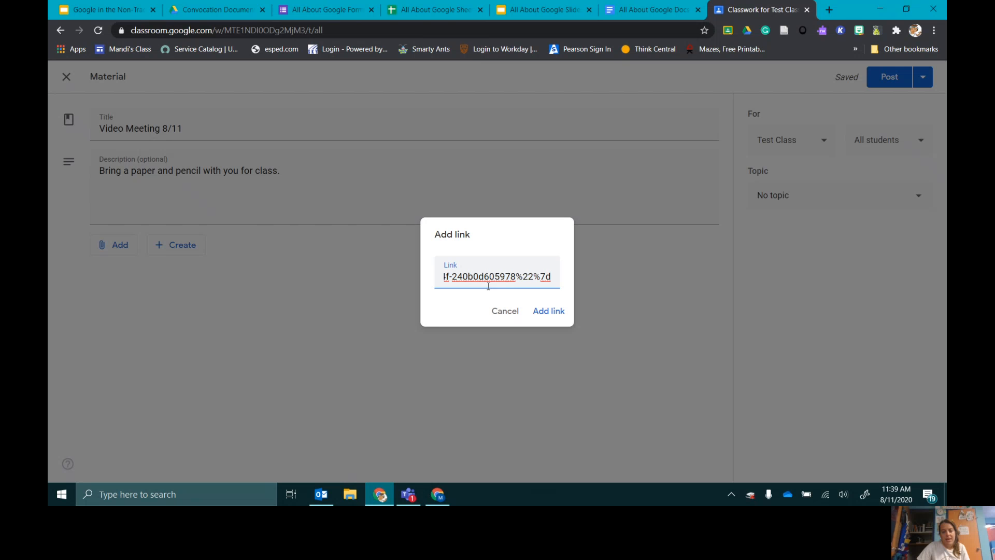
click(549, 312)
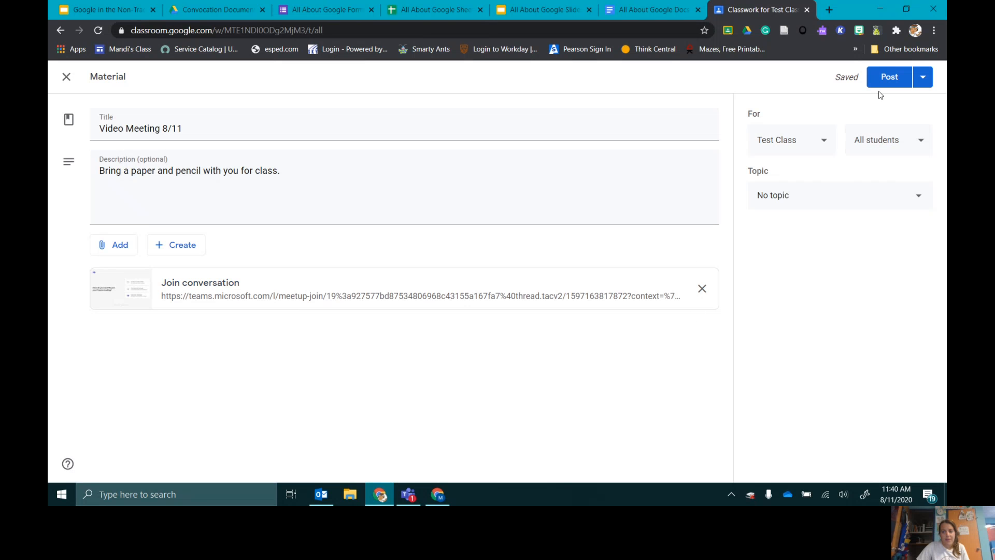
click(899, 77)
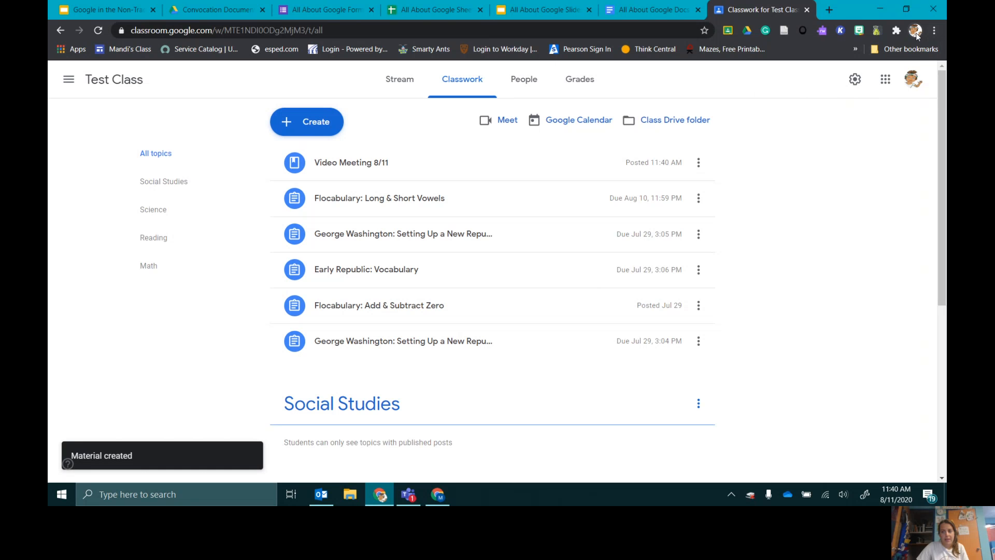
Step: Switch to the student's browser profile and open the Classwork page of Test Class
click(916, 31)
click(831, 273)
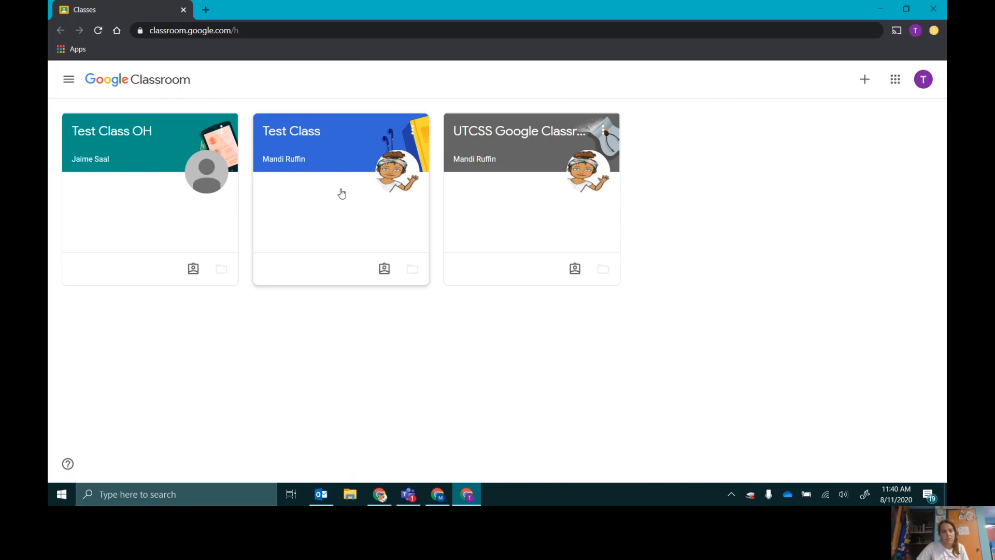
click(299, 130)
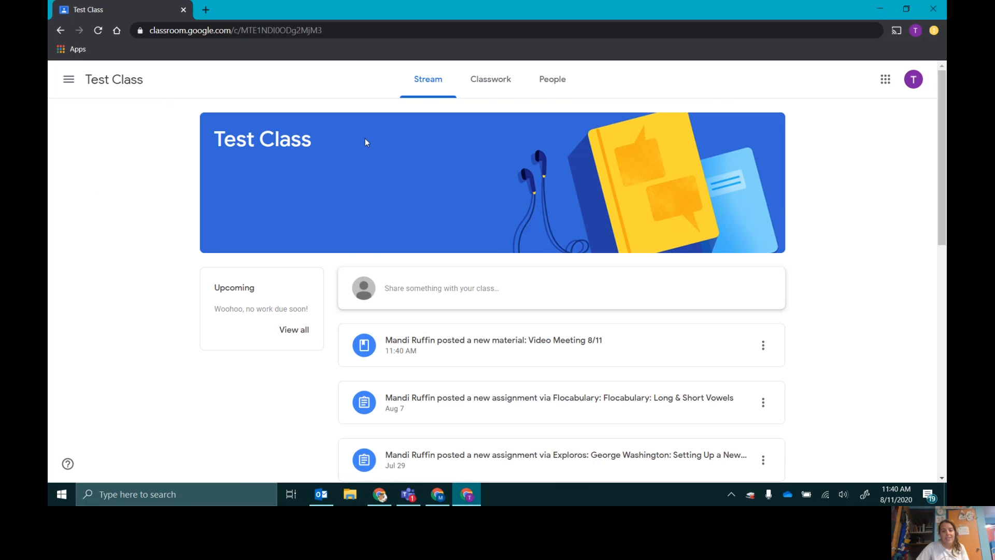
click(489, 78)
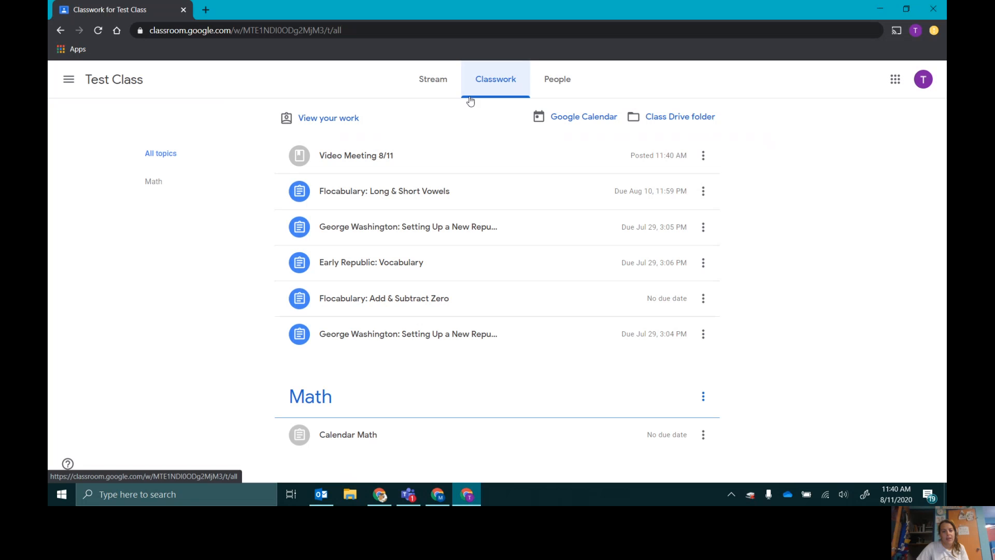
Step: Expand the Video Meeting 8/11 material, follow its Join conversation link, and decline opening the Microsoft Teams app
click(338, 157)
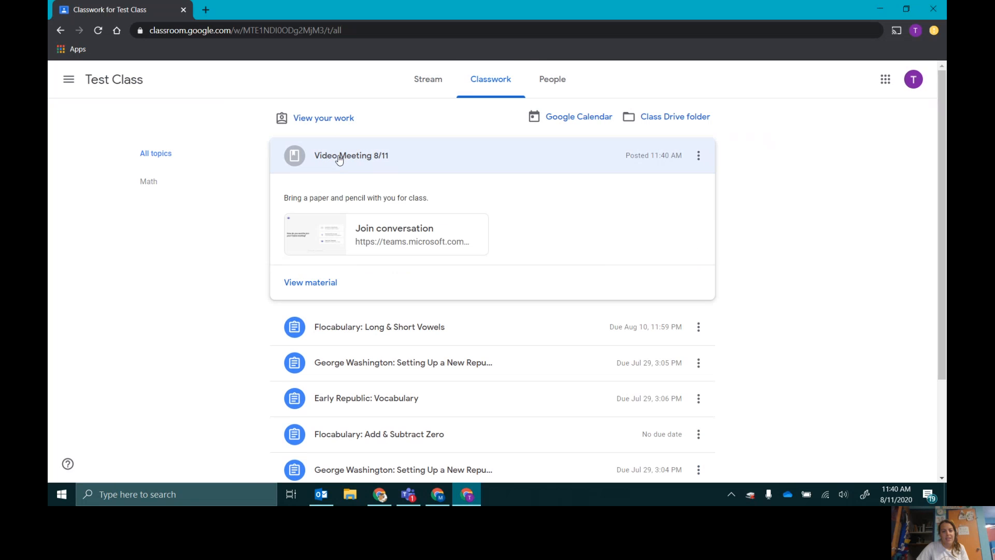
click(405, 234)
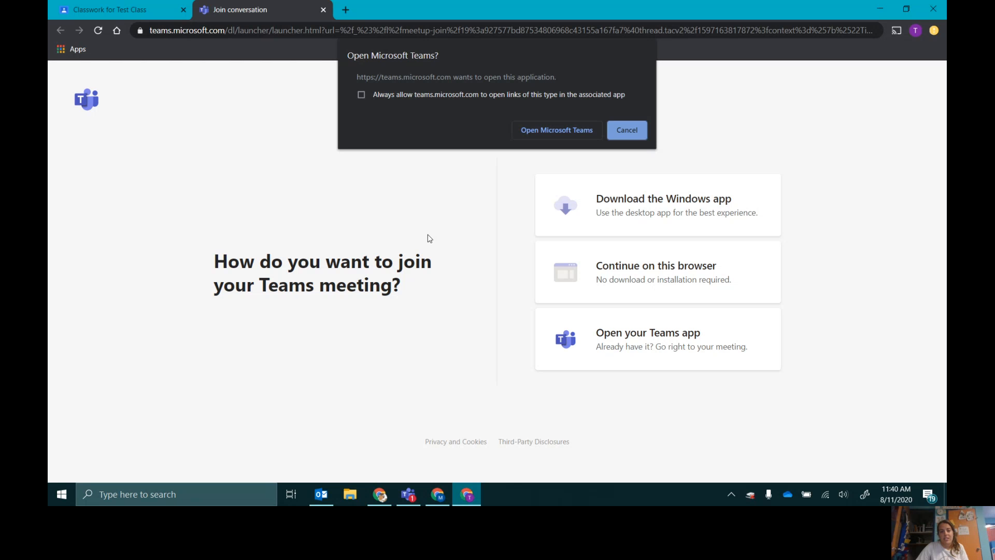
click(620, 130)
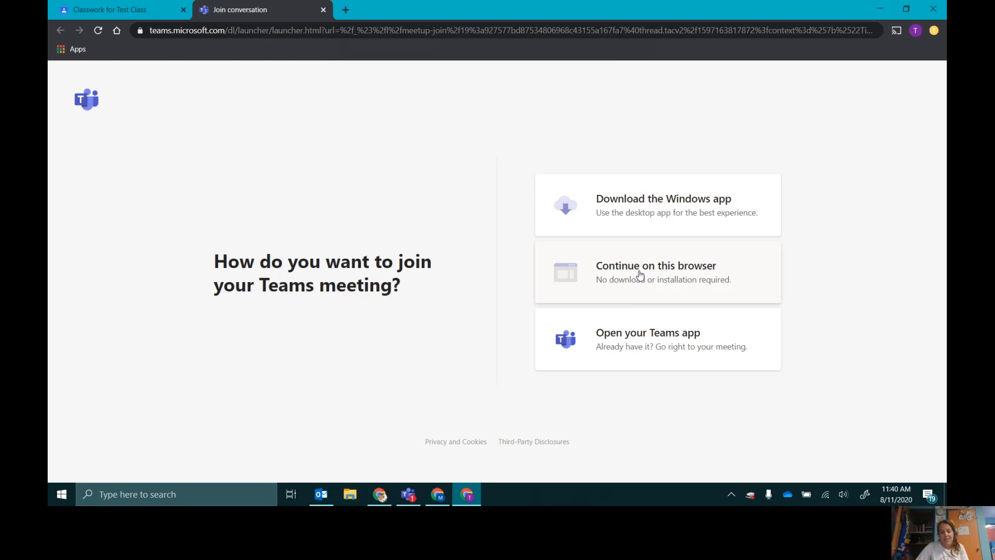
Step: Switch to Microsoft Teams and hang up the ongoing Teams Integration with Google call
click(413, 495)
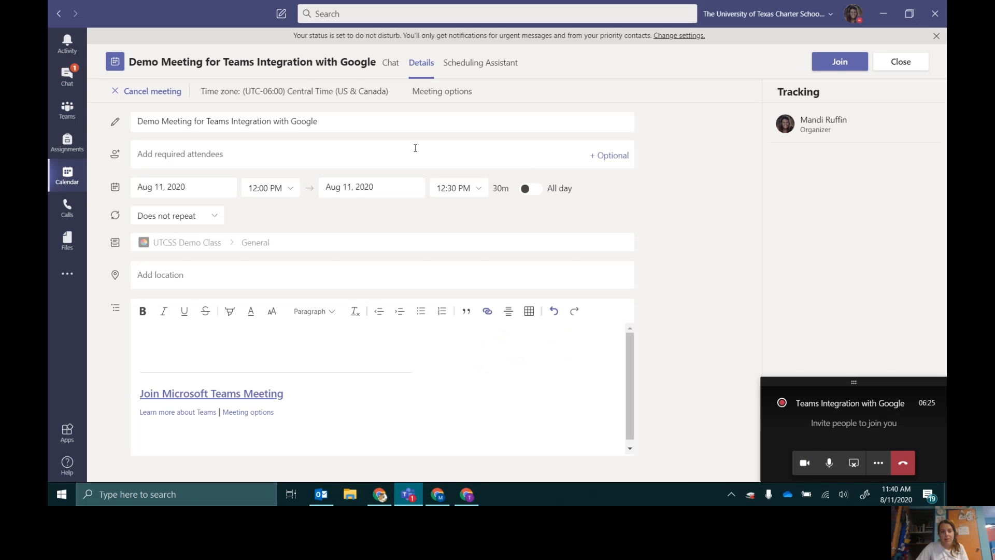
click(903, 467)
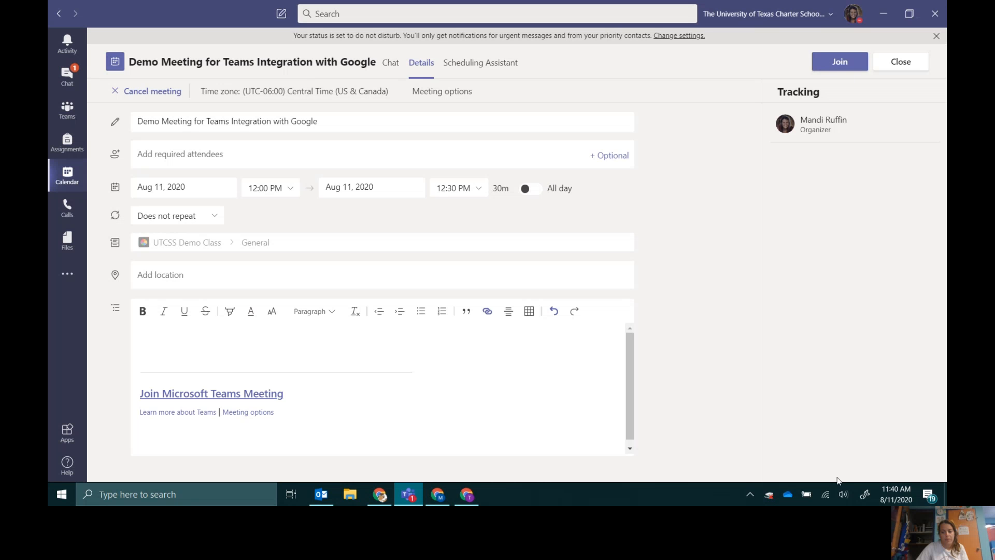